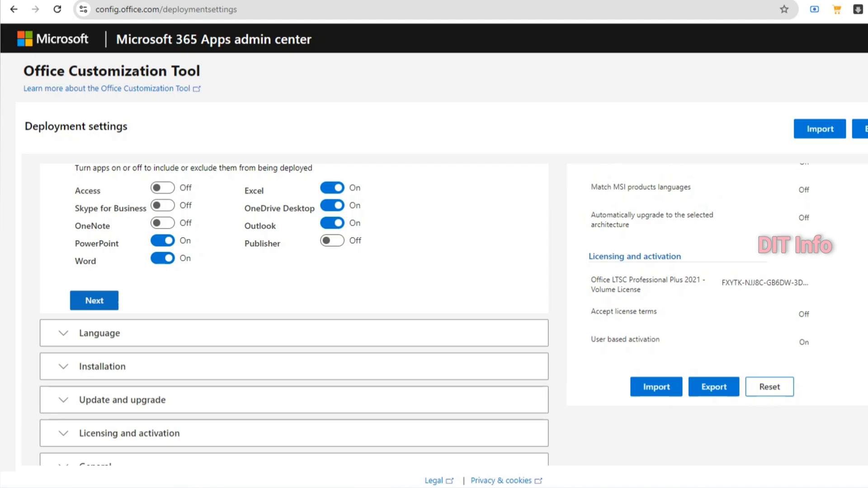
Set English (United States) as the primary language of the deployment and complete the Language section.
click(94, 301)
click(292, 305)
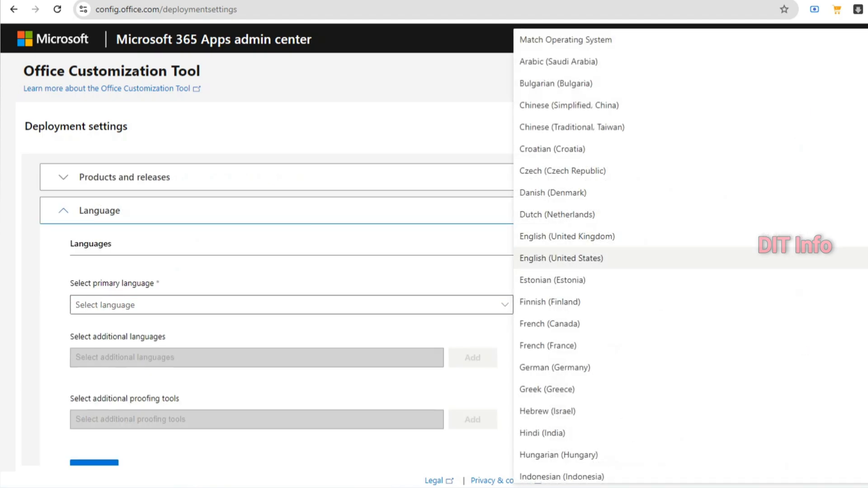
click(561, 258)
scroll(436, 314, down, 3)
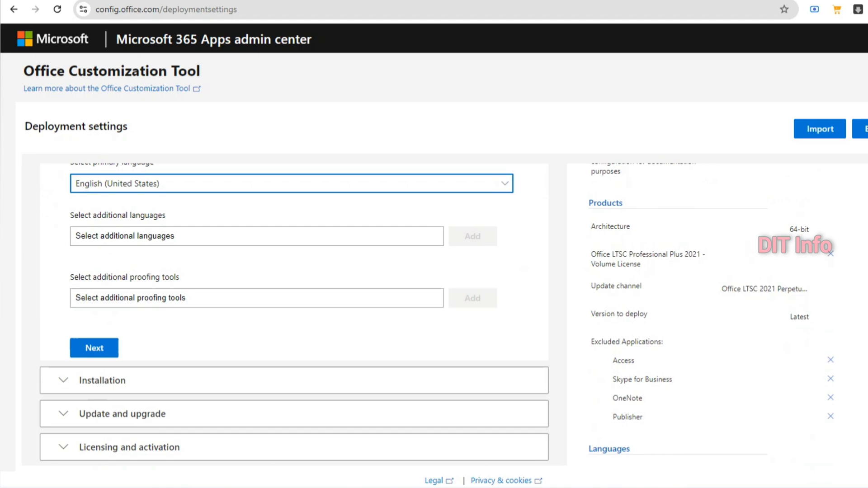
click(94, 348)
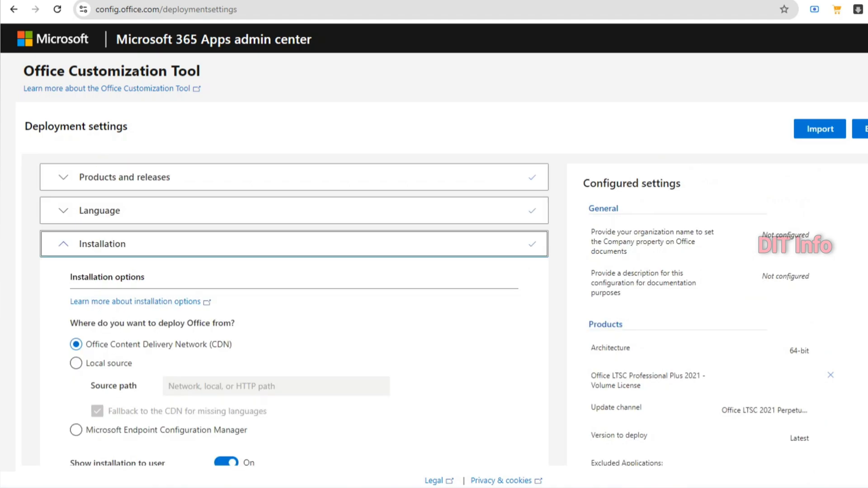
Accept the default installation options and turn off uninstalling MSI versions of Office in the upgrade options.
scroll(437, 314, down, 3)
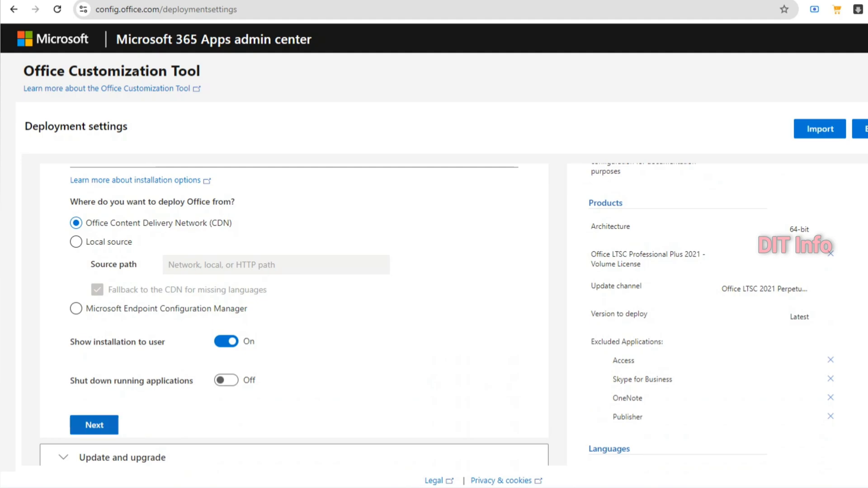
click(94, 424)
scroll(436, 314, down, 6)
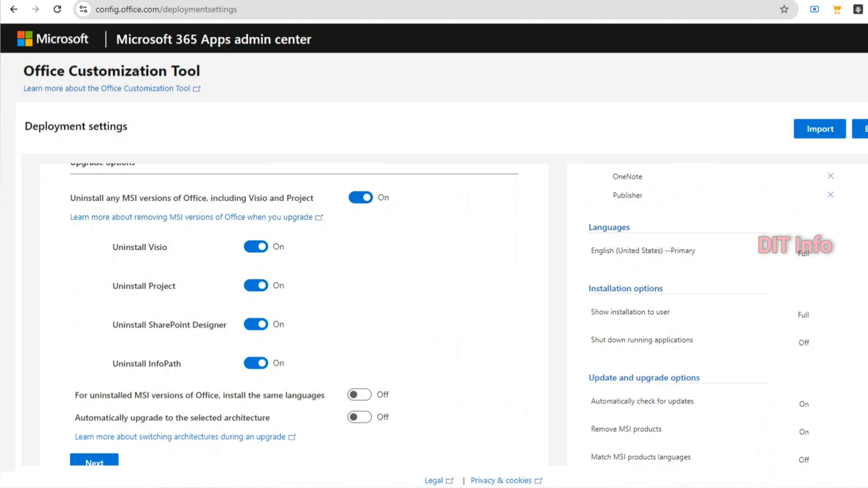
click(360, 197)
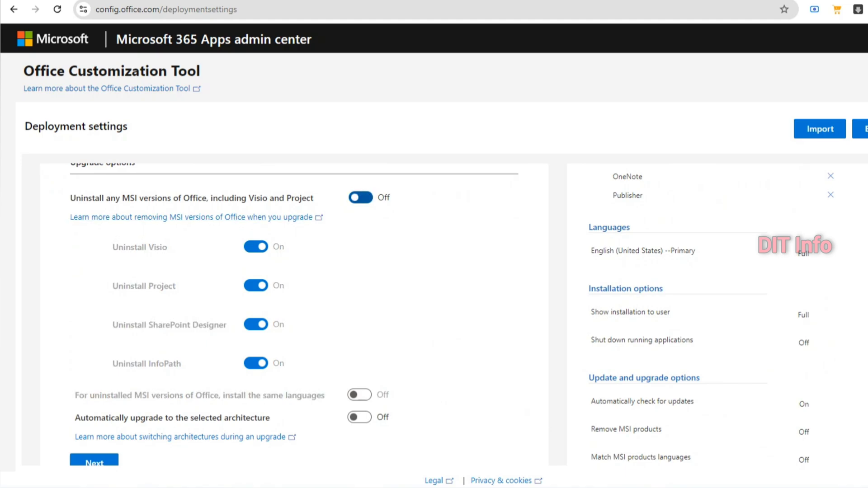
scroll(434, 316, down, 3)
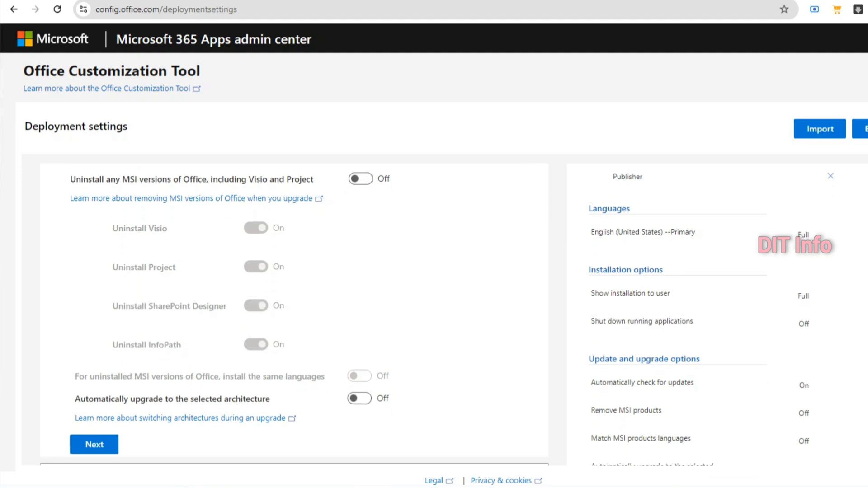
click(94, 341)
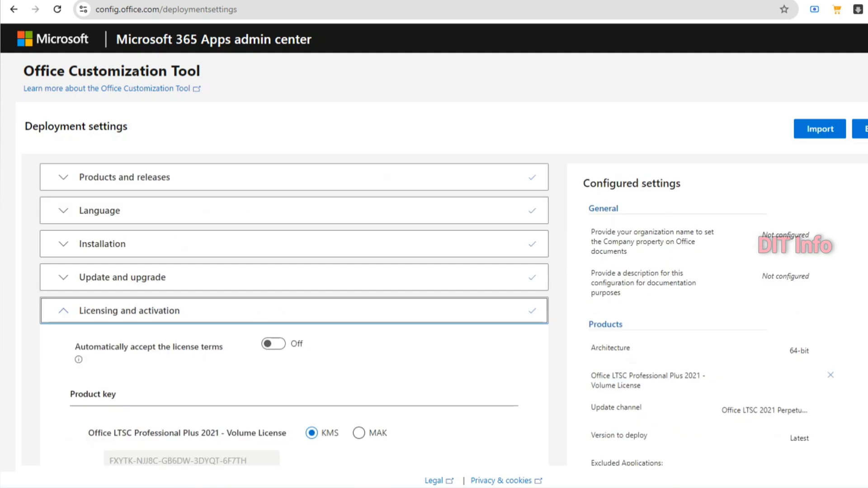
Accept the default licensing, general and application preference settings and finish the deployment configuration.
scroll(434, 316, down, 1)
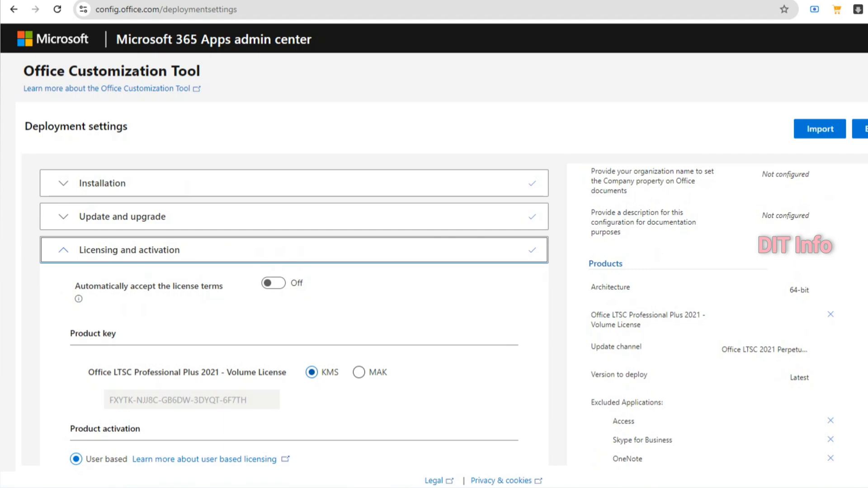
scroll(434, 316, down, 3)
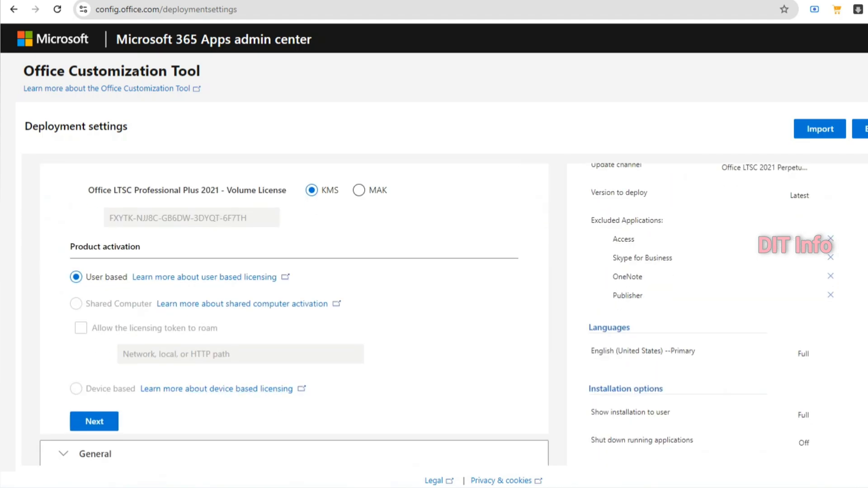
click(94, 422)
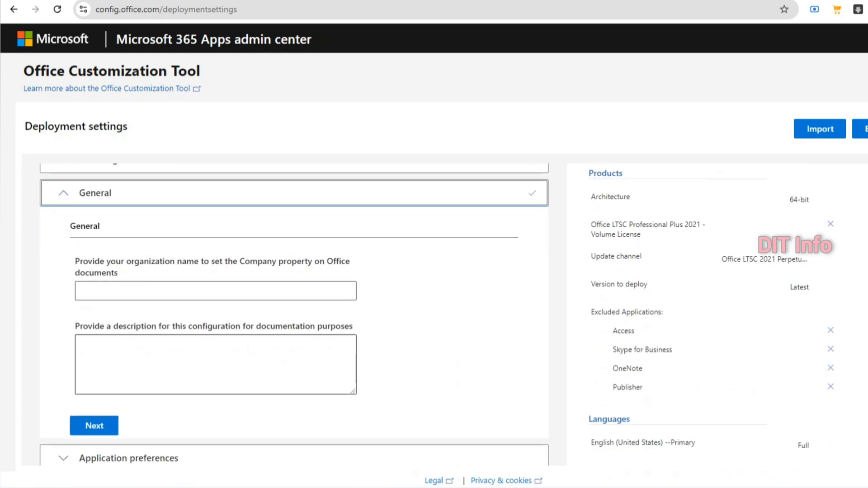
scroll(294, 317, down, 3)
click(94, 304)
scroll(294, 317, down, 10)
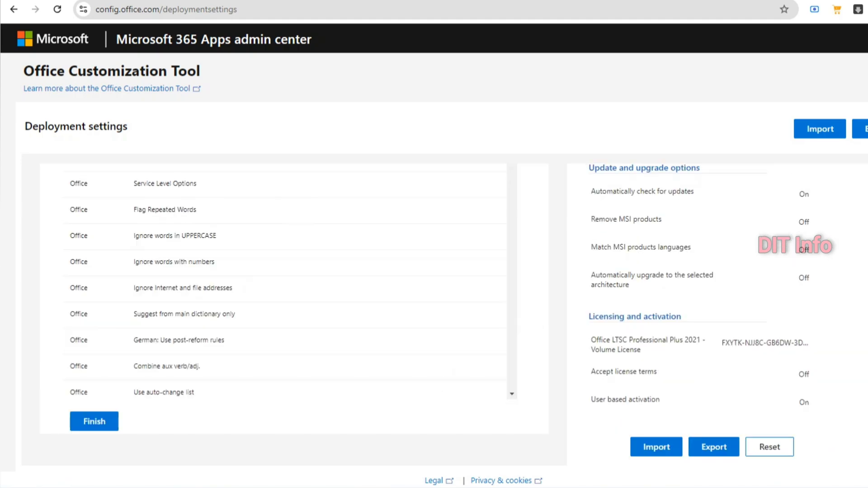
click(94, 421)
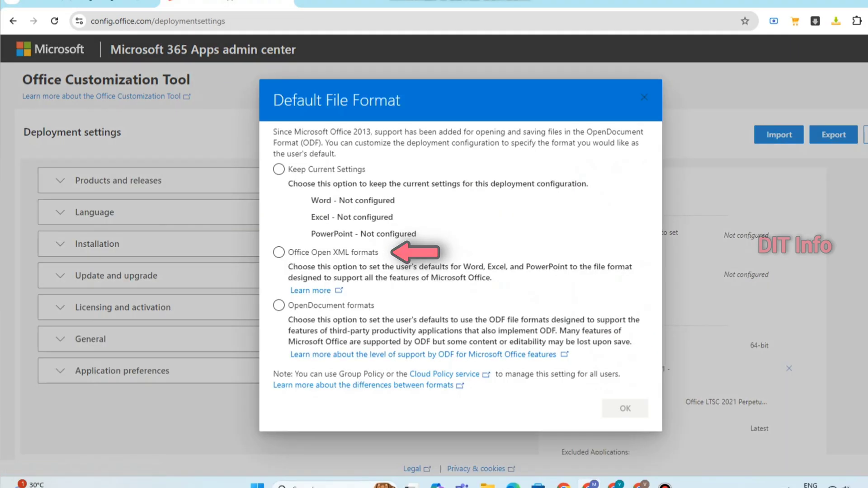
Choose Office Open XML as the default file format, accept the license terms and export the file as Configuration to the Desktop.
click(279, 253)
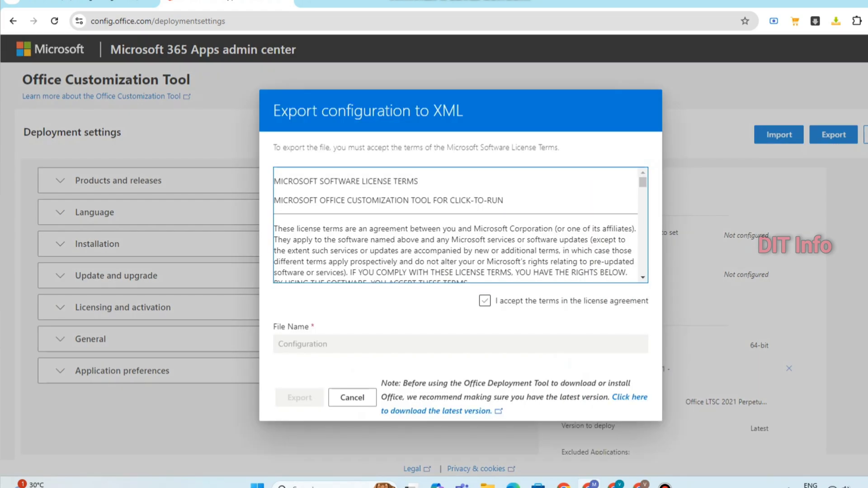
click(485, 301)
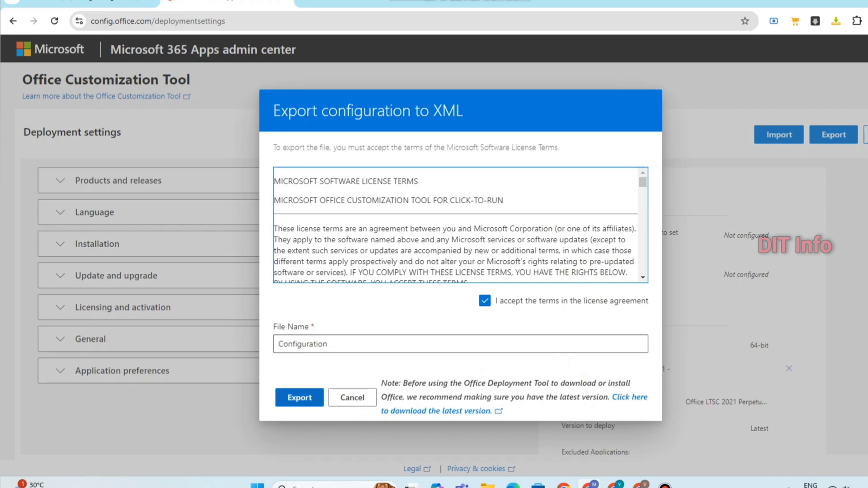
click(299, 397)
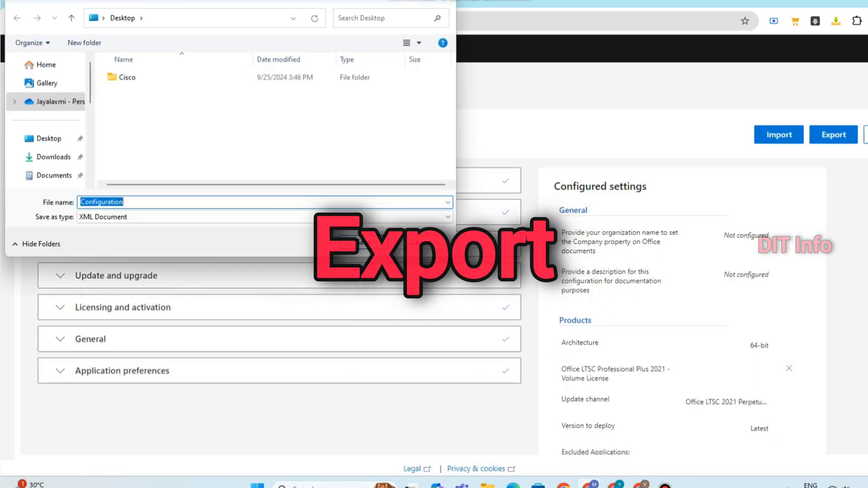
key(Return)
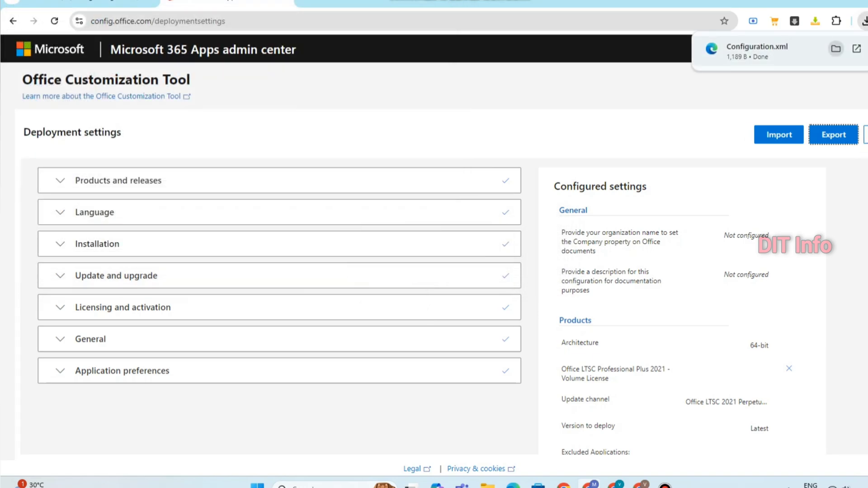
Create a folder named New folder on Local Disk (C:) in File Explorer and open it.
click(835, 48)
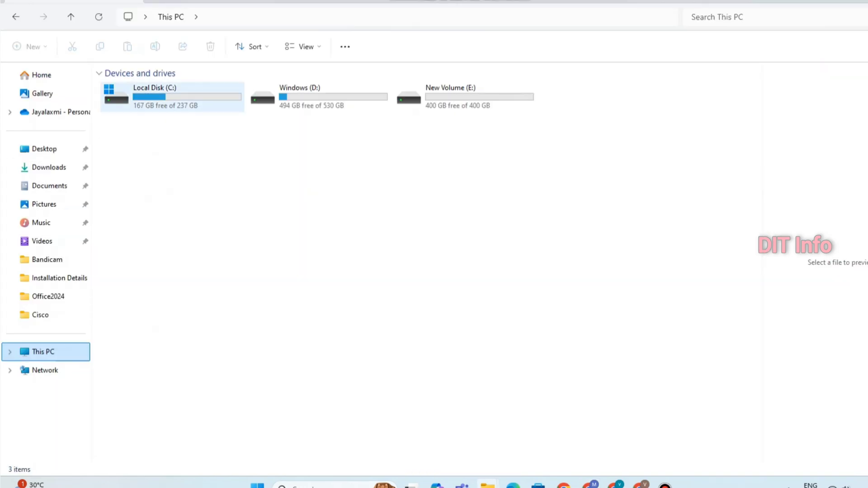
double_click(135, 92)
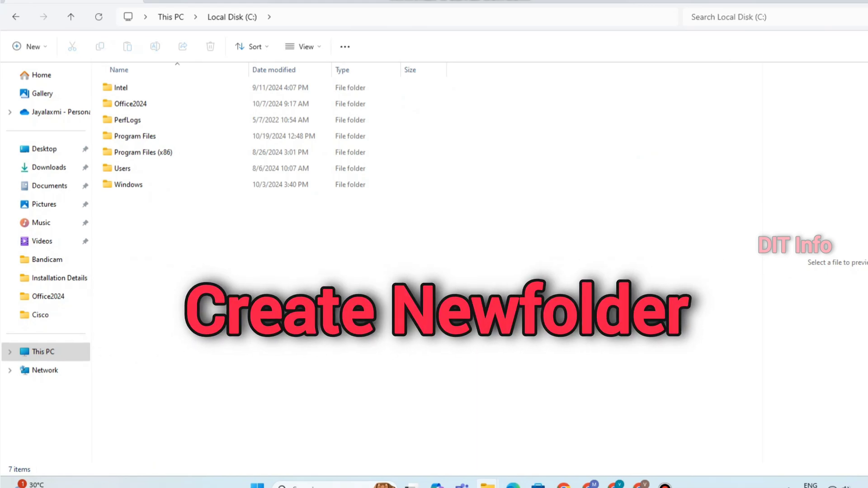
right_click(330, 259)
mouse_move(361, 347)
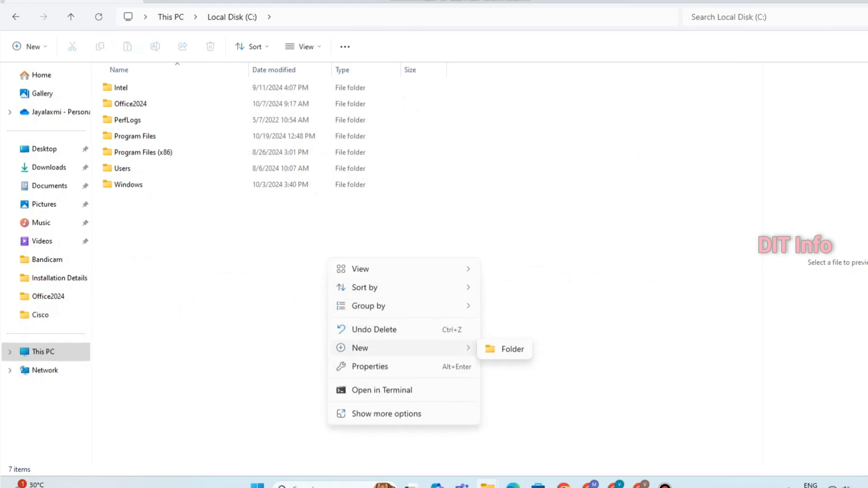
click(512, 349)
key(Return)
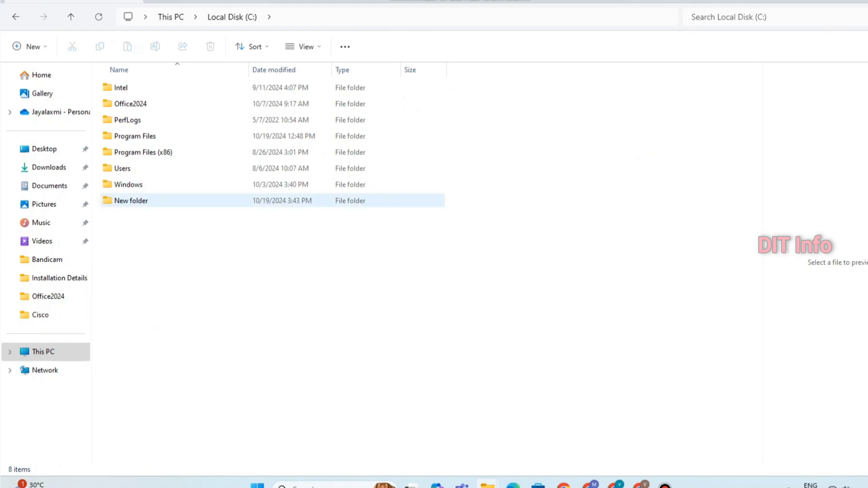
key(Return)
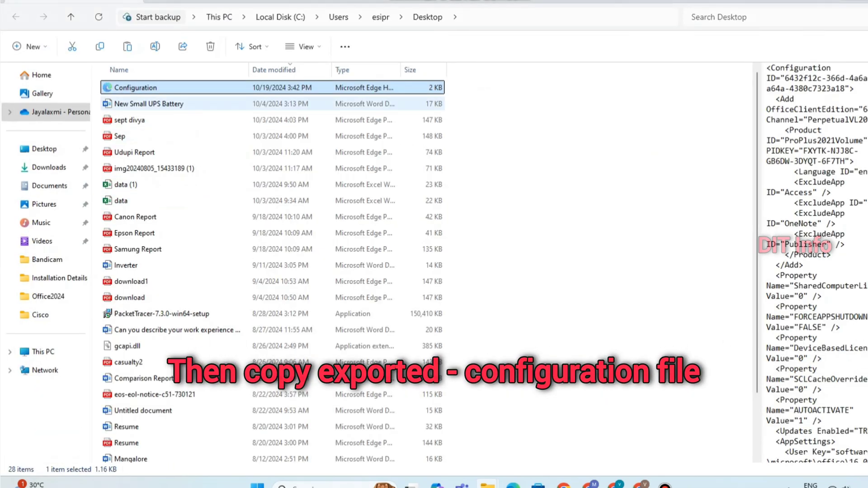
Move the exported Configuration file from the Desktop into New folder on drive C: and enlarge that folder's window.
mouse_move(487, 484)
click(549, 431)
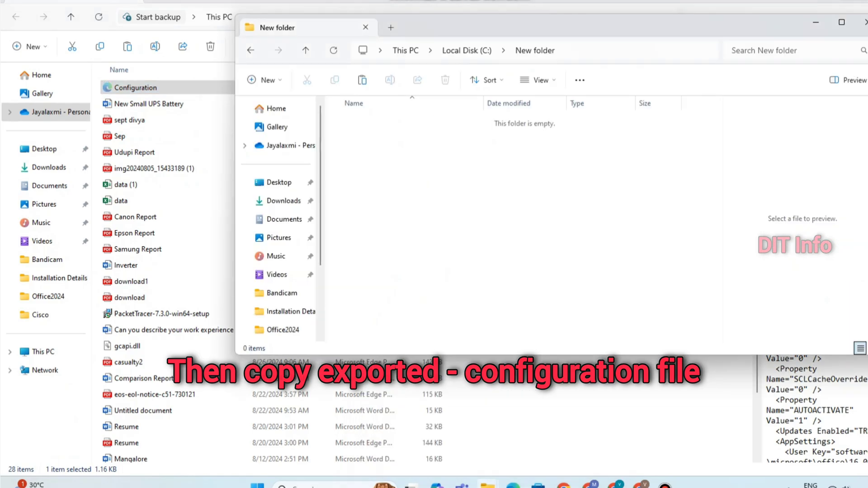
key(ctrl+v)
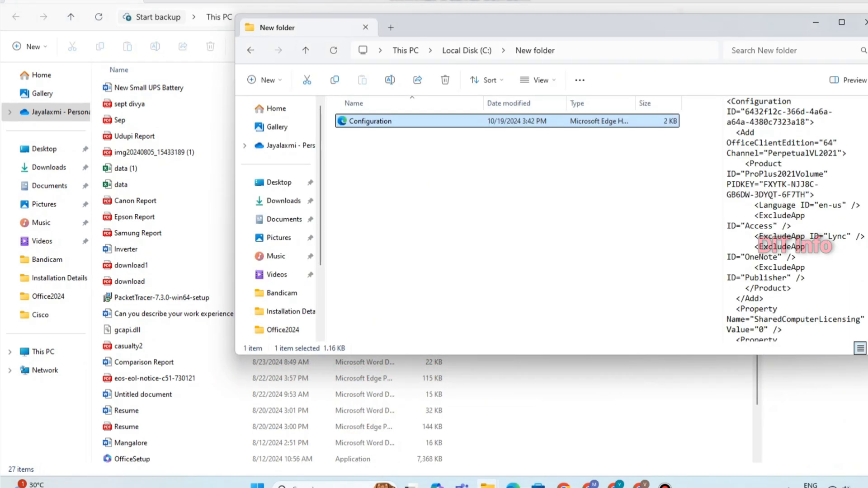
click(841, 22)
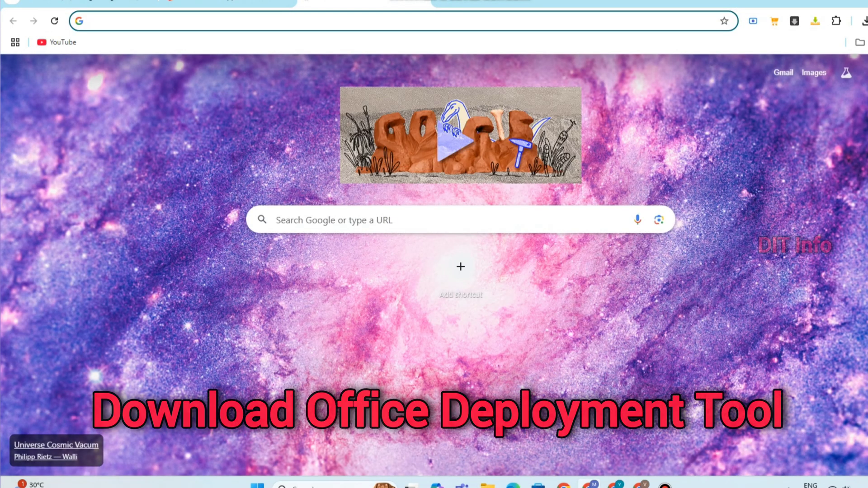
Search the web for "download office deployment tool" in a new browser tab.
text(down)
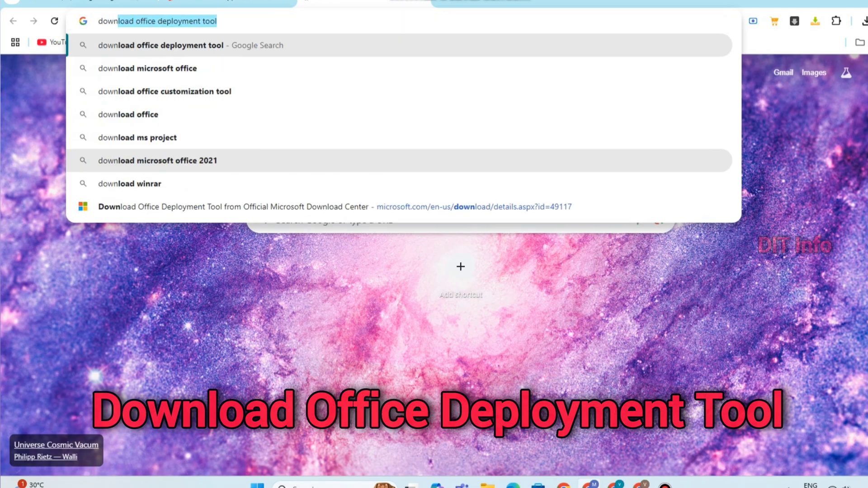
text(load office)
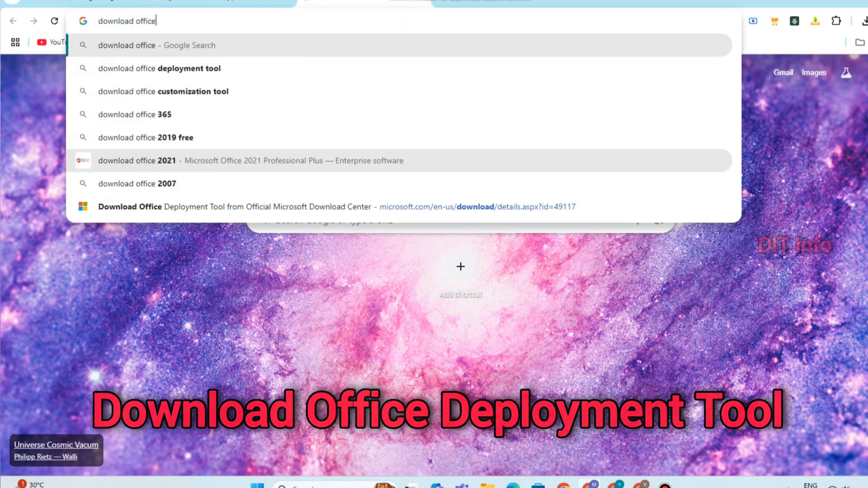
text( deployment tool)
key(Return)
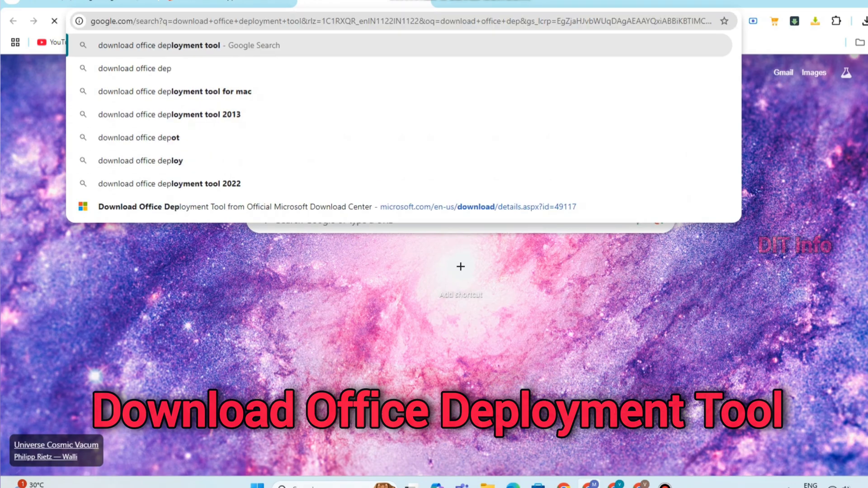
click(252, 174)
scroll(456, 255, down, 3)
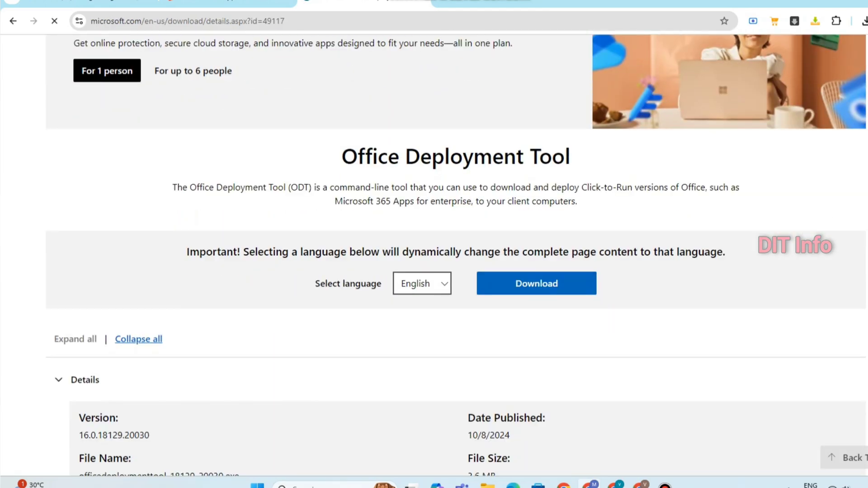
click(536, 284)
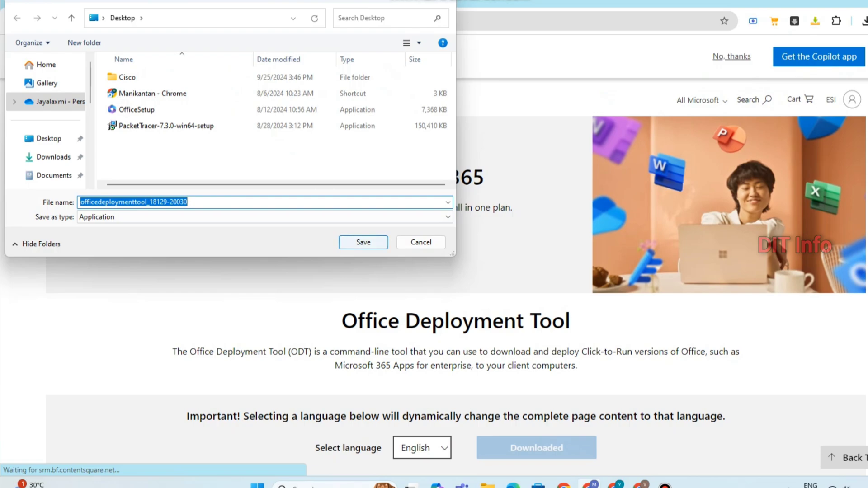
click(363, 241)
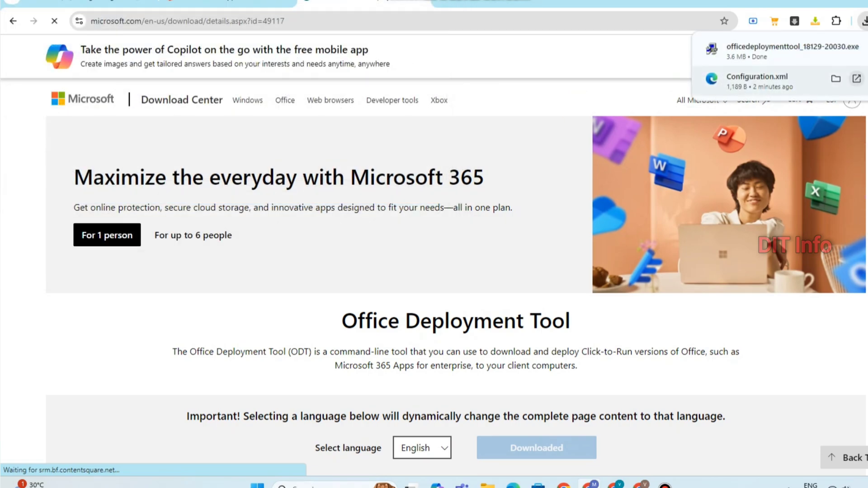
click(835, 51)
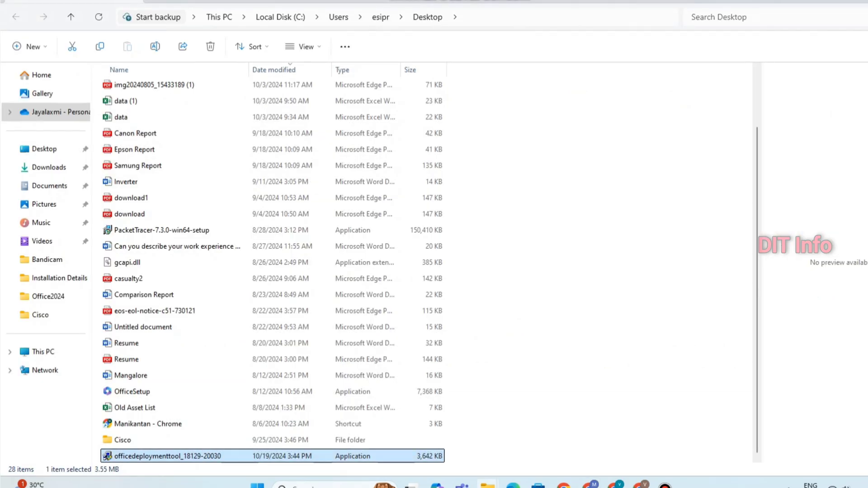
key(Return)
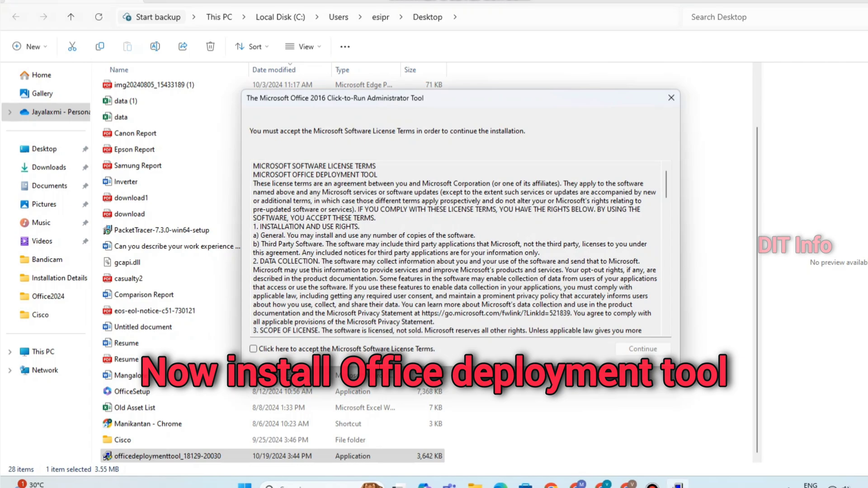
click(253, 349)
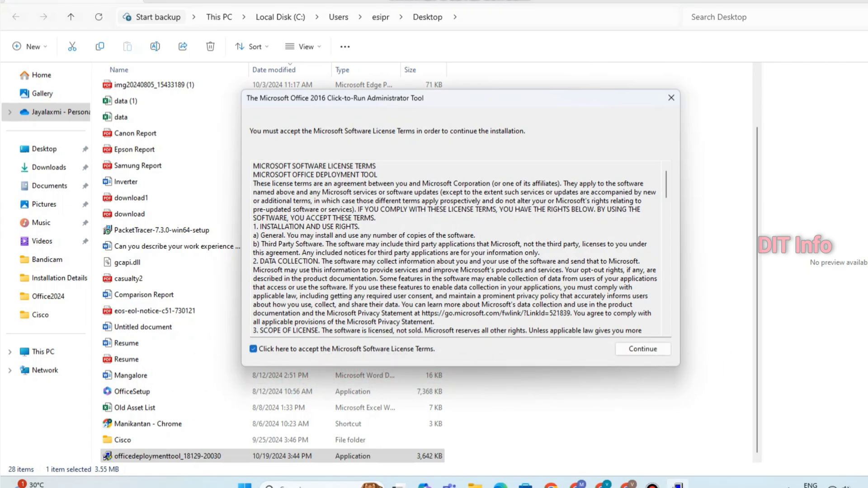
click(643, 349)
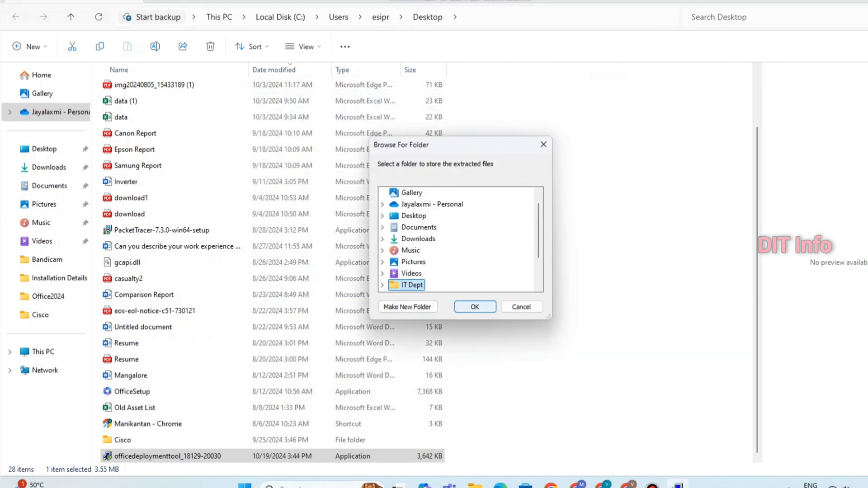
Create a folder named Office on Local Disk (C:), extract the deployment tool files into it and dismiss the completion dialog.
scroll(460, 240, up, 1)
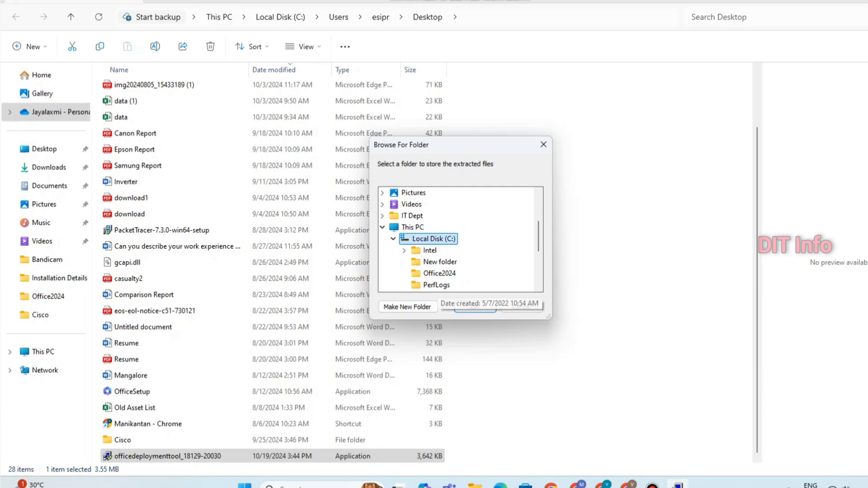
click(407, 307)
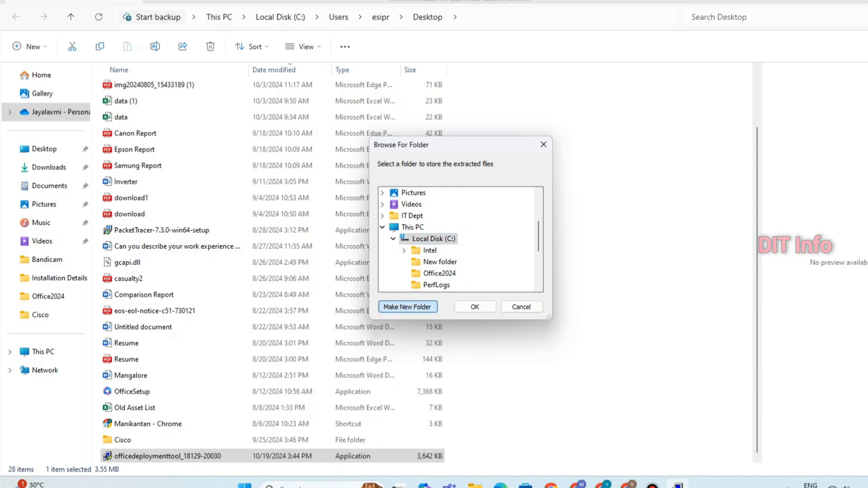
text(O)
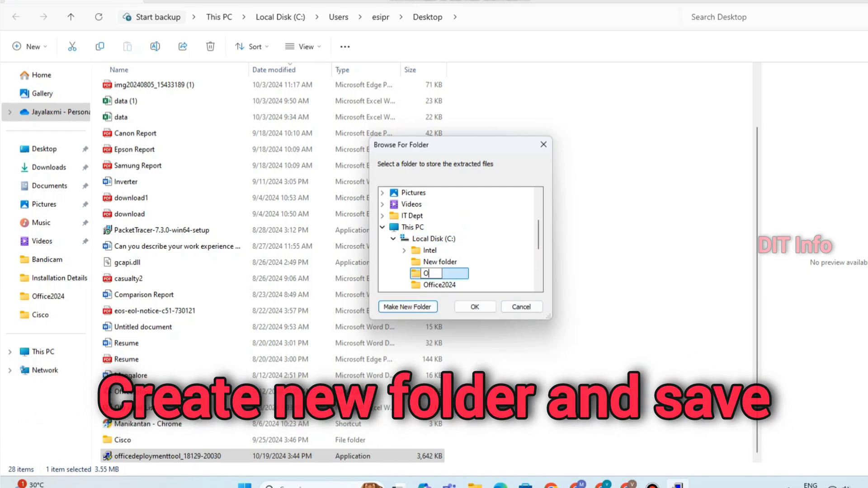
text(ffice)
key(BackSpace)
click(475, 307)
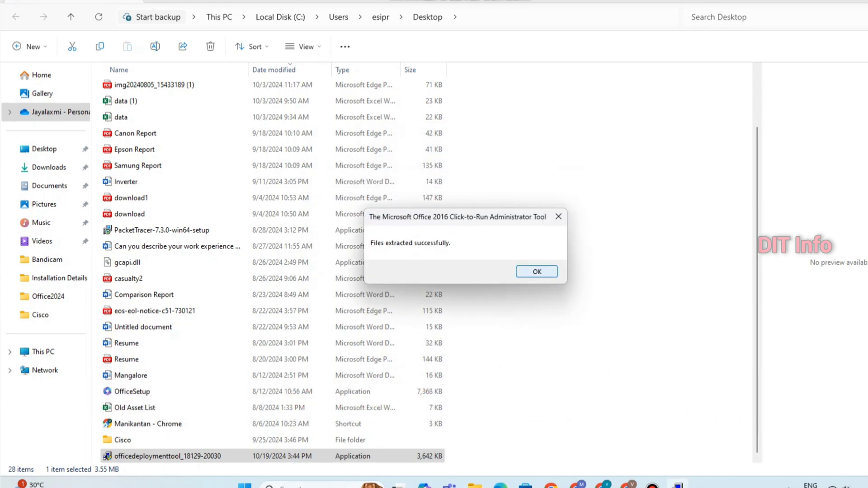
key(Return)
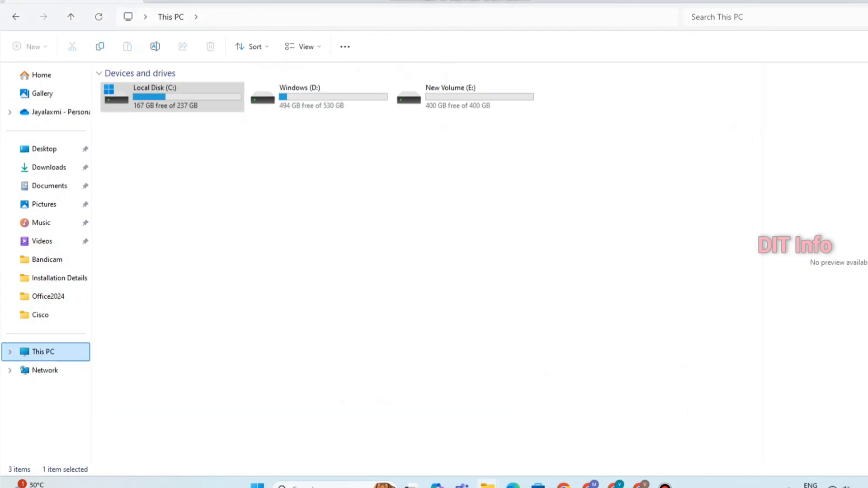
Copy the setup application from the Office folder on drive C: into New folder on the same drive.
double_click(172, 97)
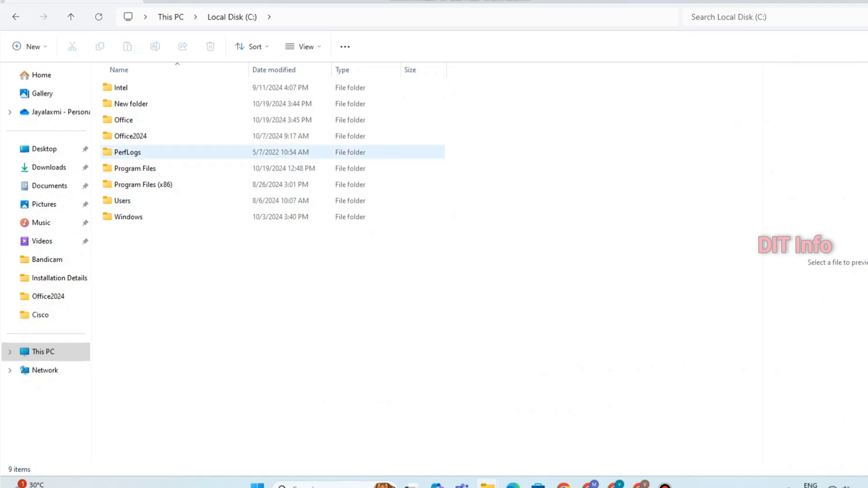
double_click(123, 119)
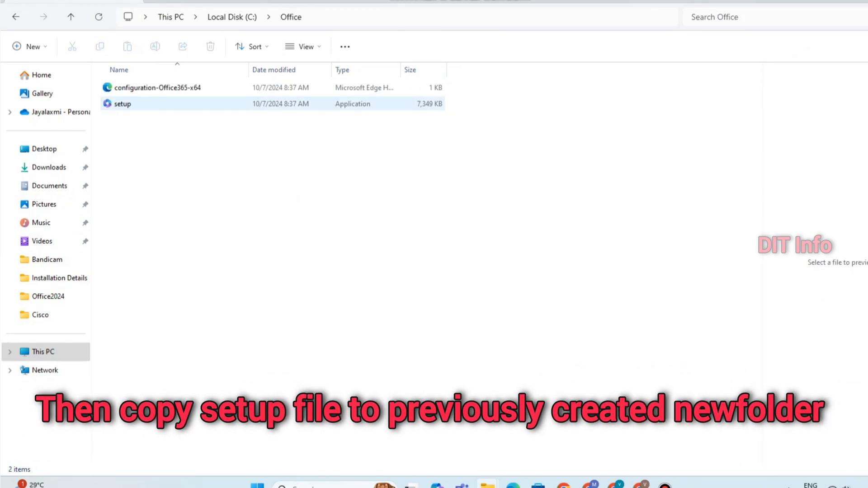
click(122, 104)
key(ctrl+c)
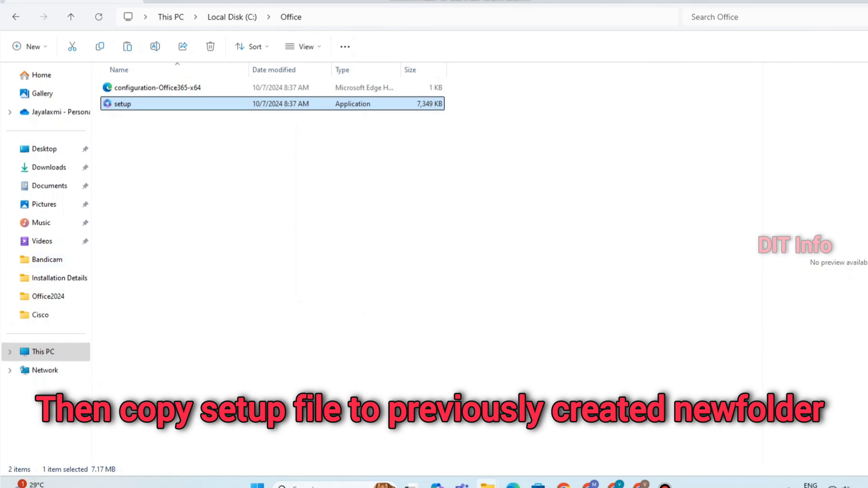
click(16, 18)
click(131, 104)
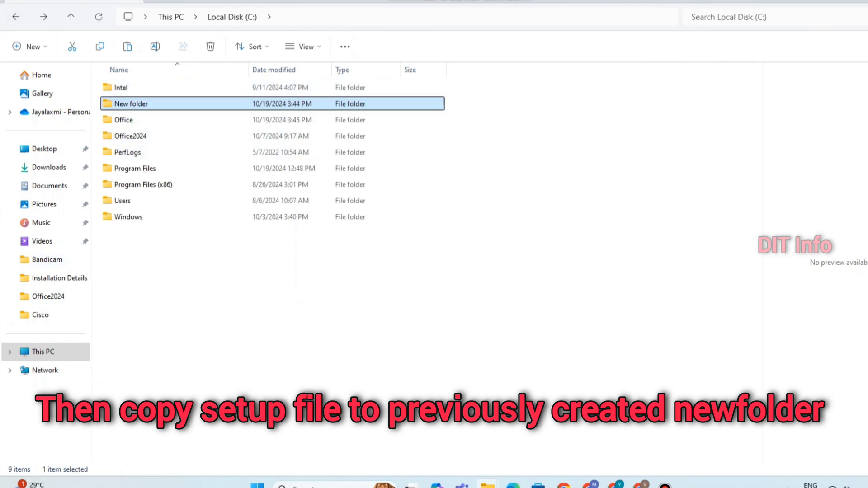
key(Return)
key(ctrl+v)
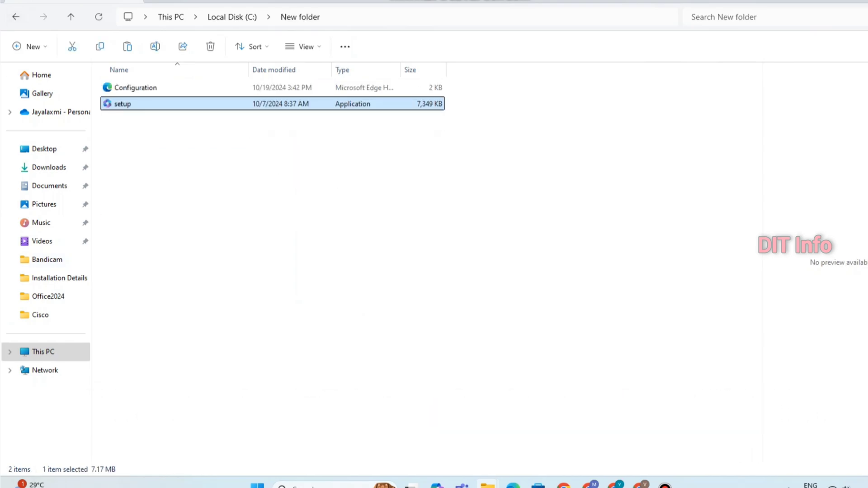
Search the web for "office deployment tool 2021" in a new browser tab and open the Microsoft Learn article Deploy Office LTSC 2021.
key(alt+Tab)
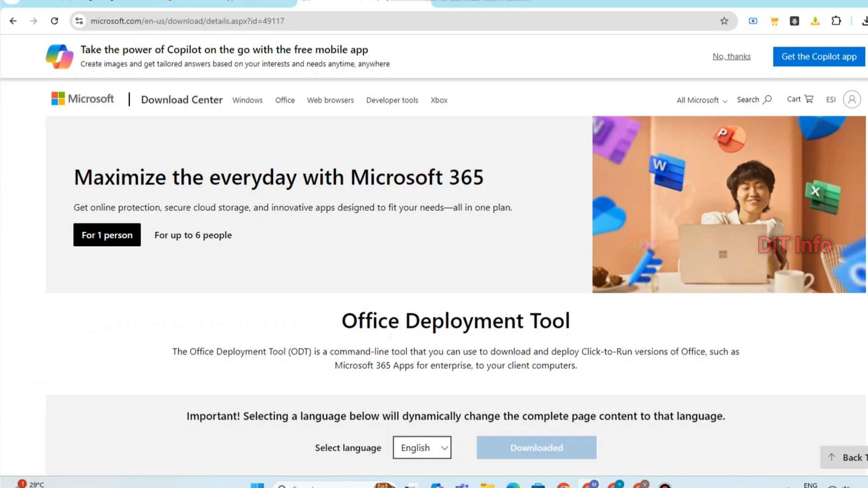
key(ctrl+t)
text(off)
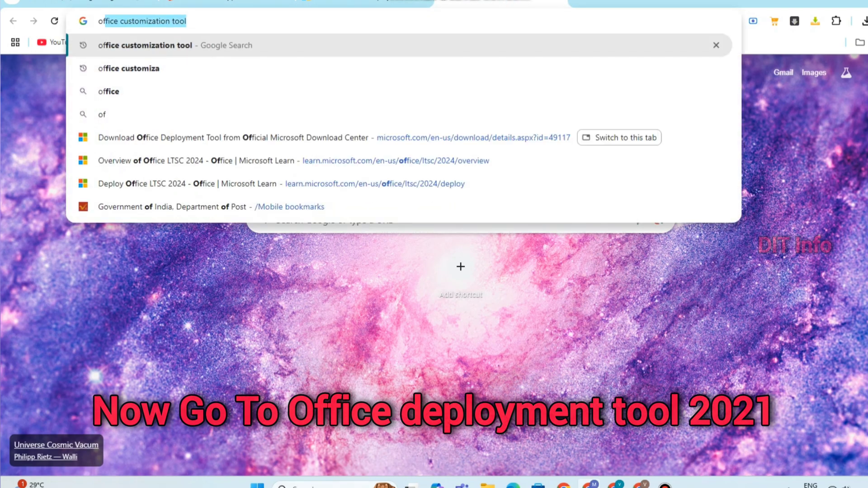
text(ice de)
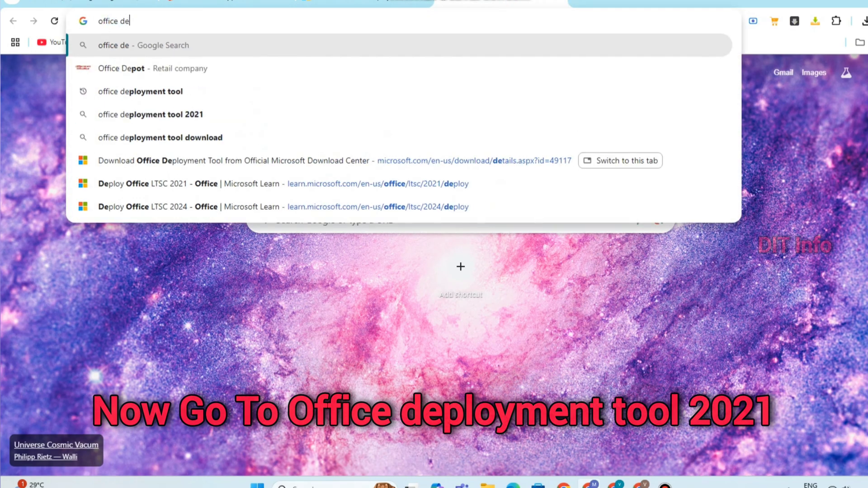
text(ployement)
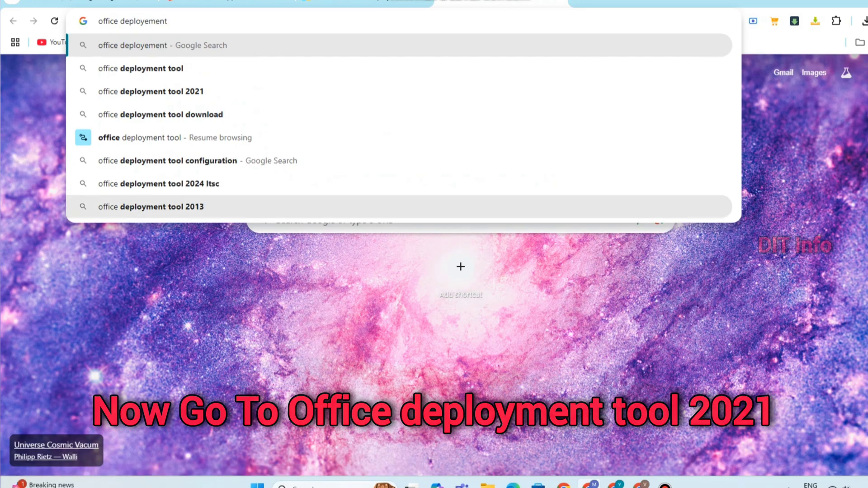
click(452, 92)
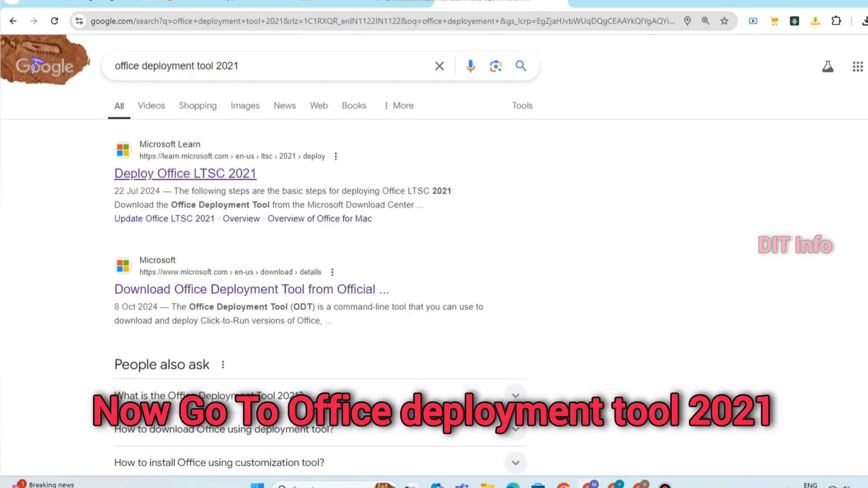
click(185, 173)
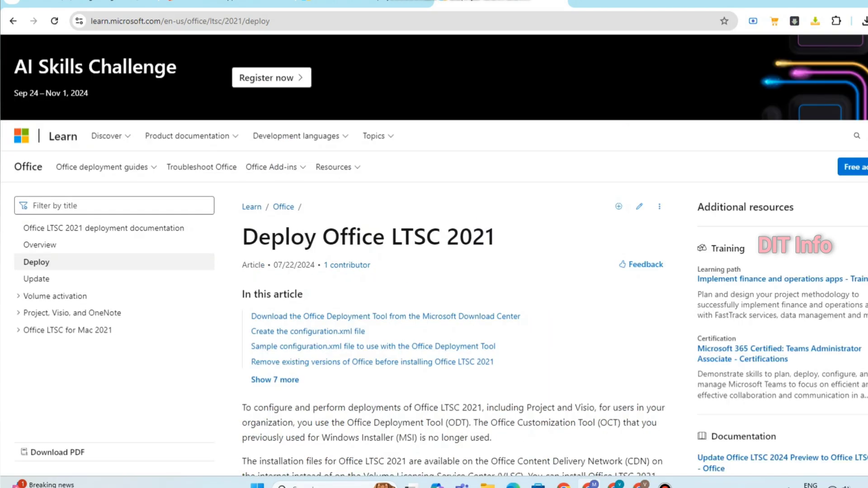
Look through the article for the section on installing Office LTSC 2021 with the Office Deployment Tool and highlight its heading.
scroll(434, 244, down, 7)
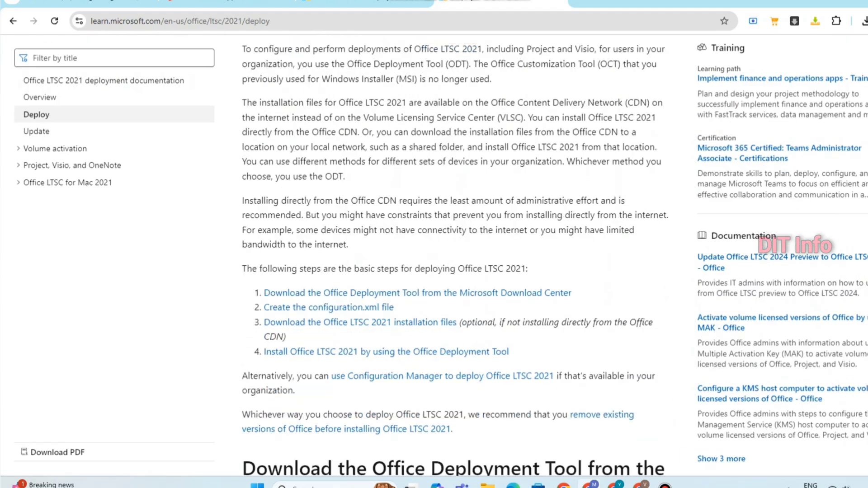
scroll(455, 256, down, 20)
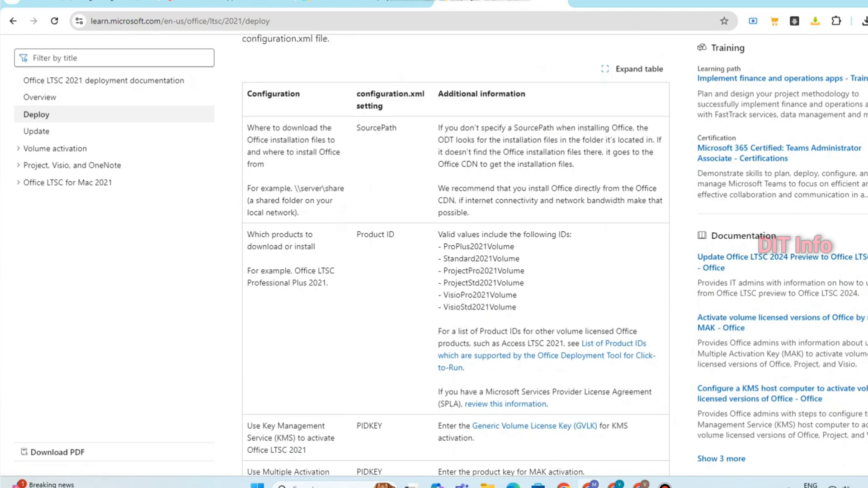
scroll(456, 256, down, 20)
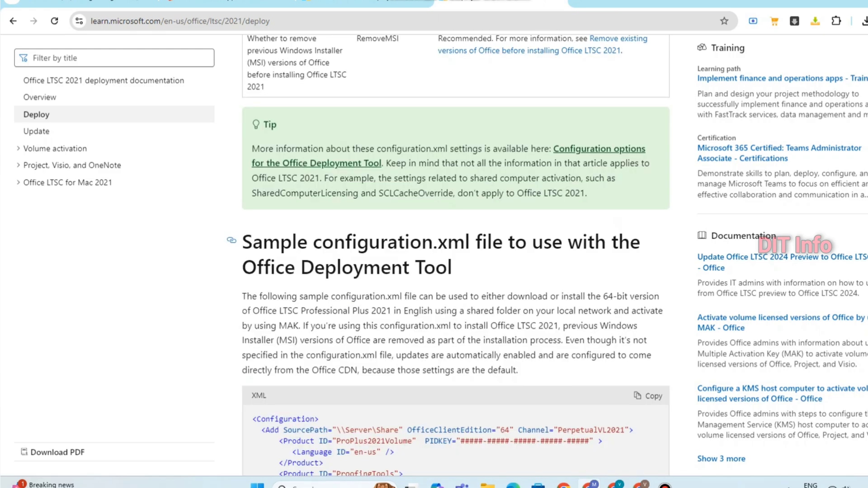
scroll(455, 255, down, 10)
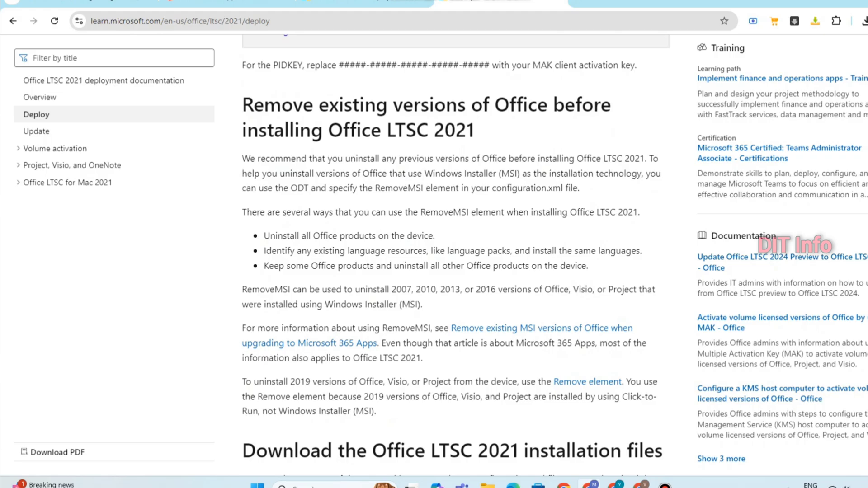
scroll(455, 255, down, 10)
scroll(455, 256, up, 2)
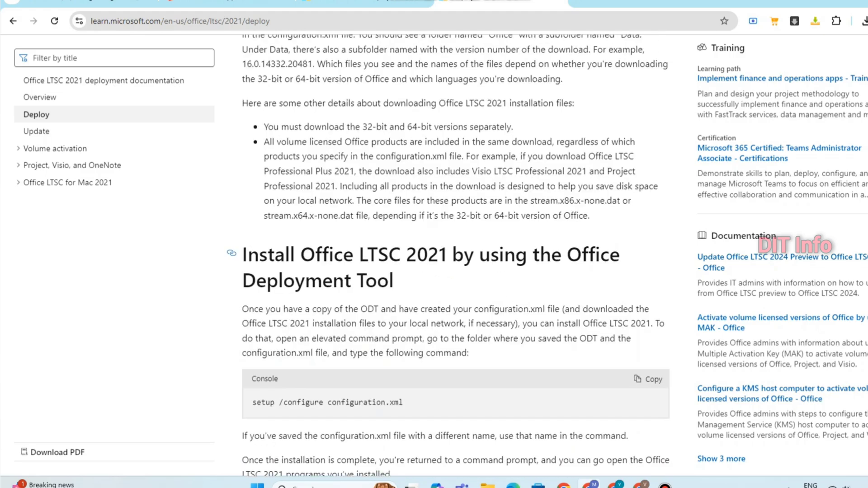
drag(393, 281, 243, 253)
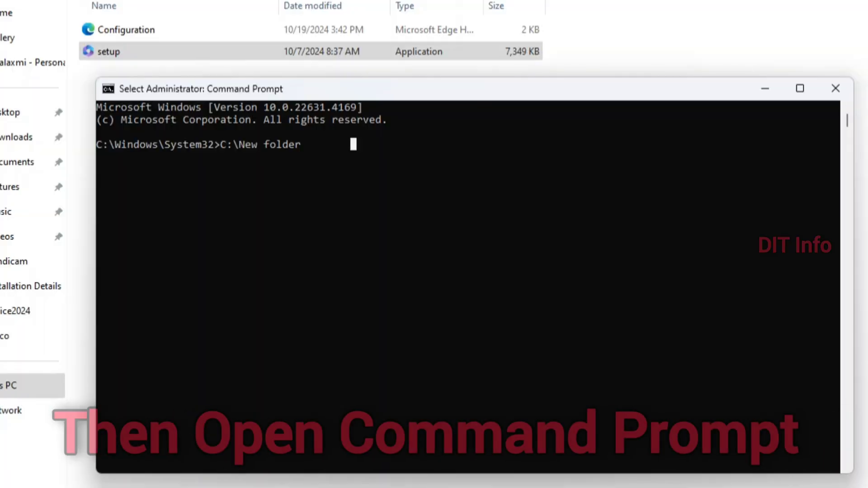
In the administrator Command Prompt, change the working directory to C:\New folder with the cd command.
key(Escape)
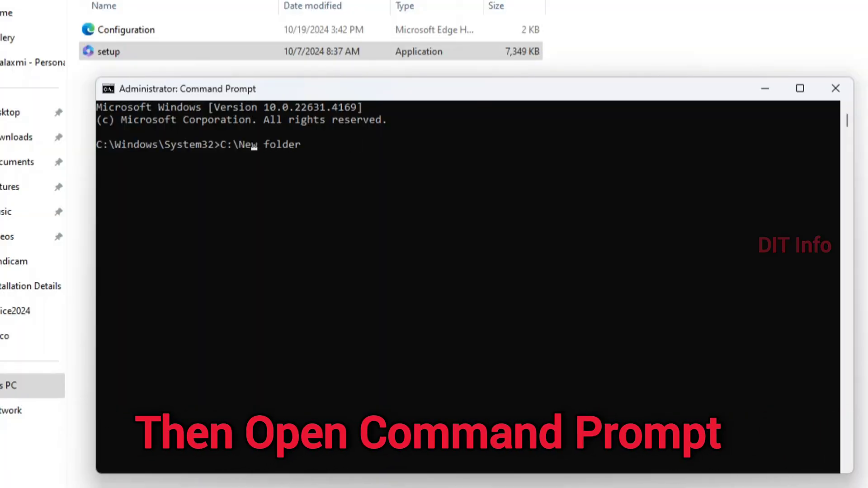
key(Home)
text(cd)
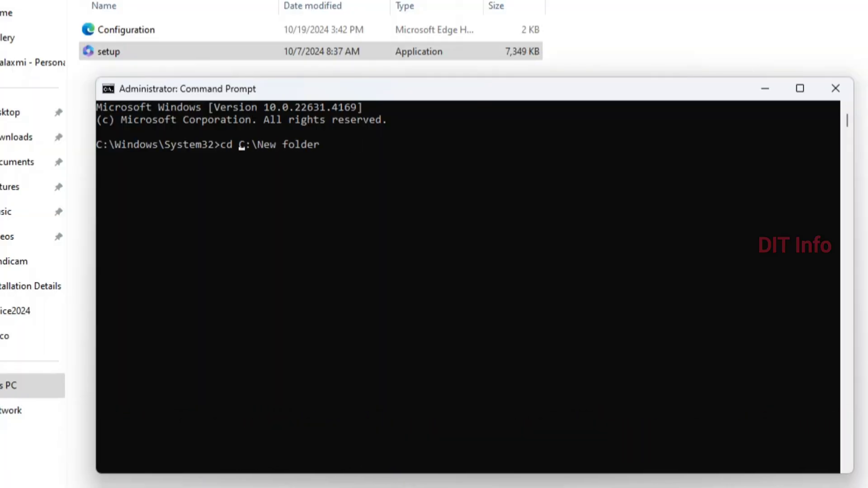
key(Return)
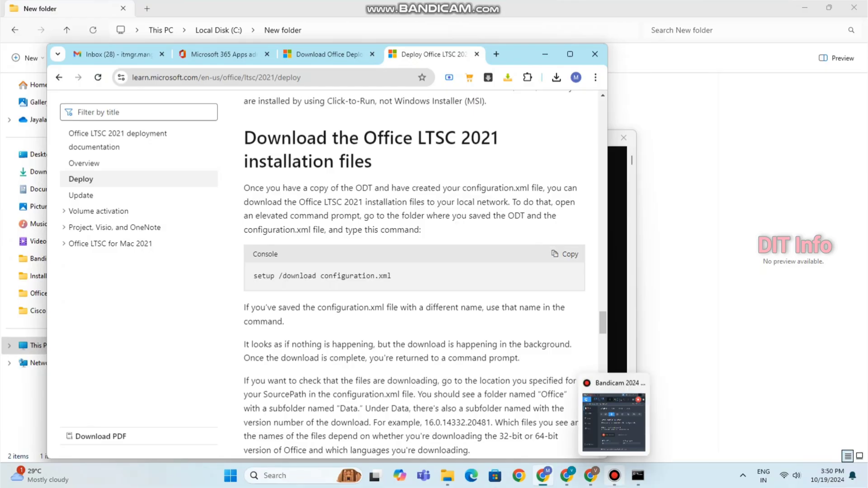
Copy the command setup /download configuration.xml from the article into the Command Prompt, and close the Office installation window once it finishes.
click(565, 253)
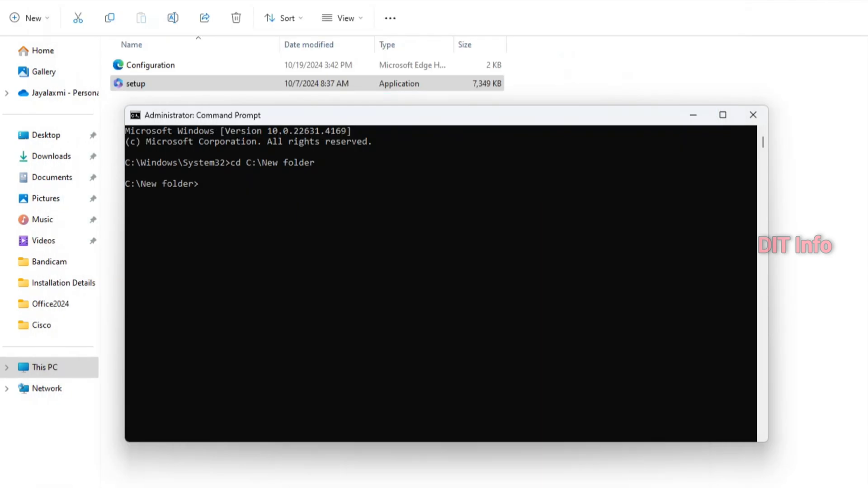
key(ctrl+v)
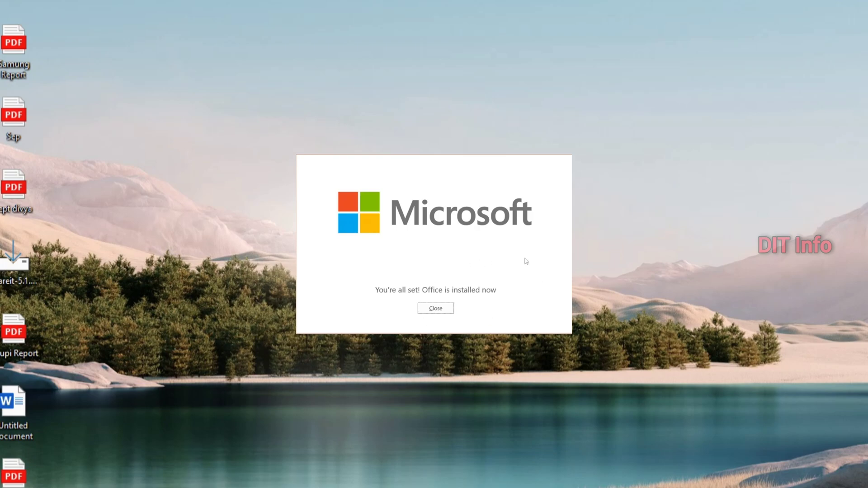
click(437, 310)
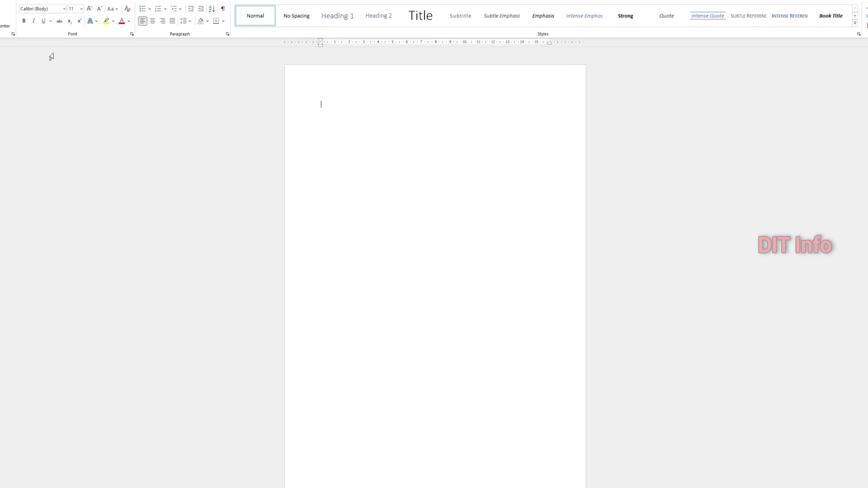